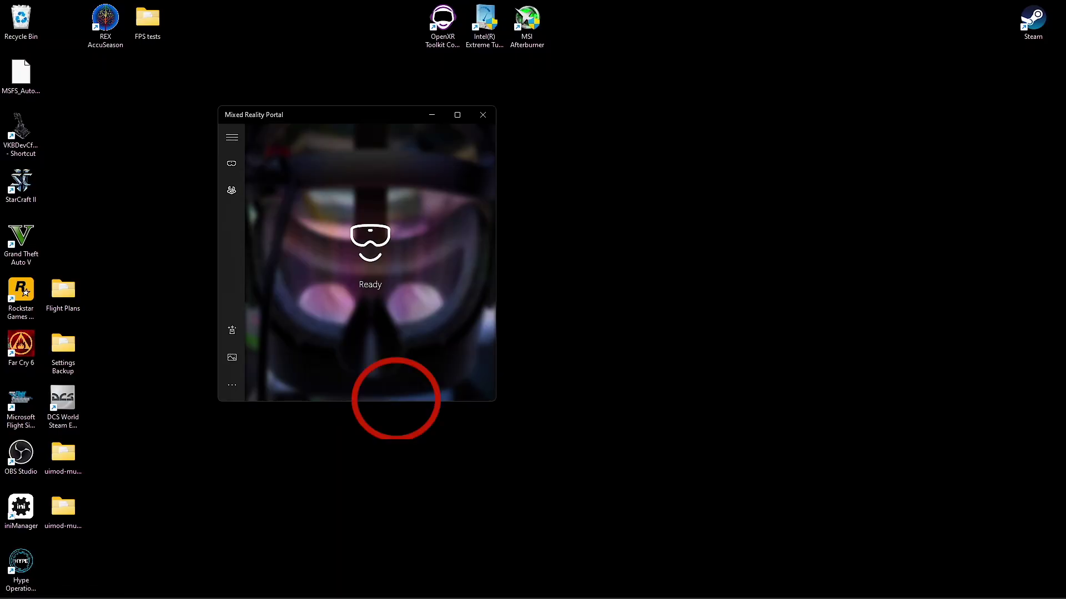
Tuck away the Mixed Reality Portal window to show the windowed VR mirror of the flight.
left_click(432, 115)
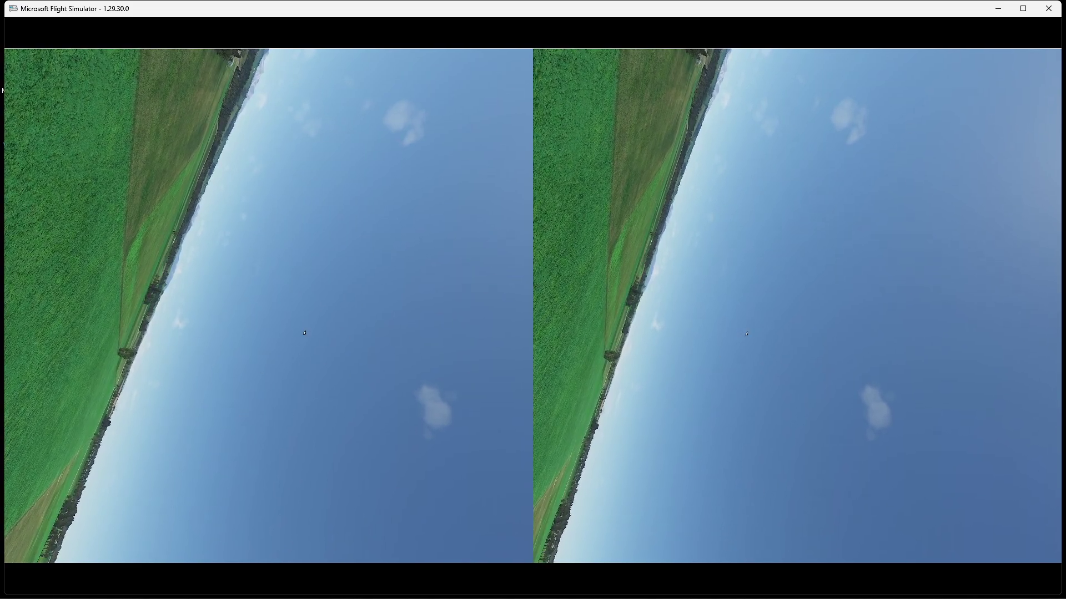
Open Start, then use Win+D to minimize every window to the desktop.
key("super")
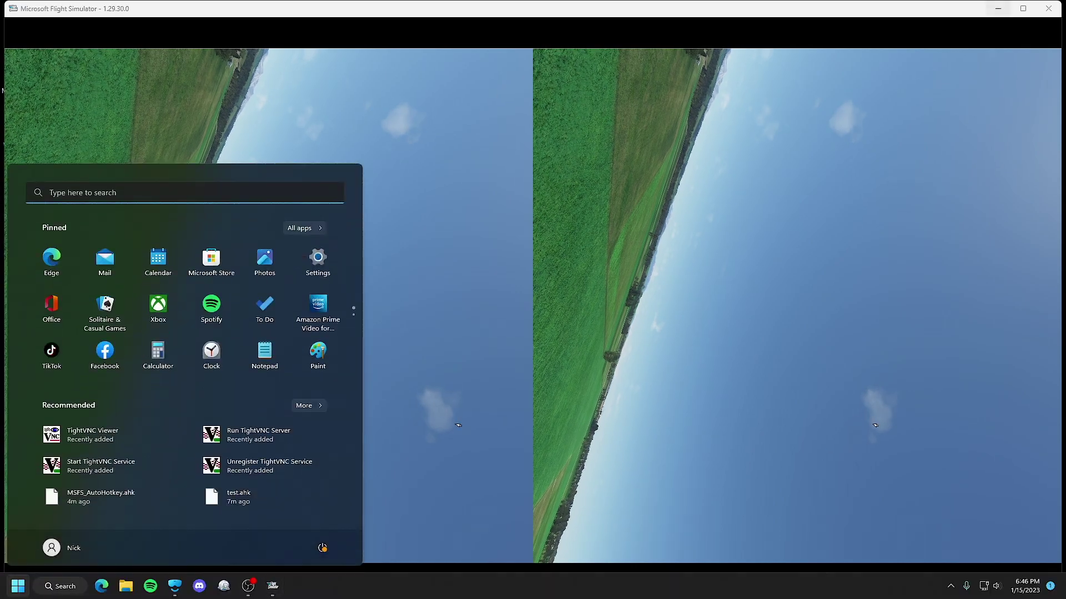
key("super+d")
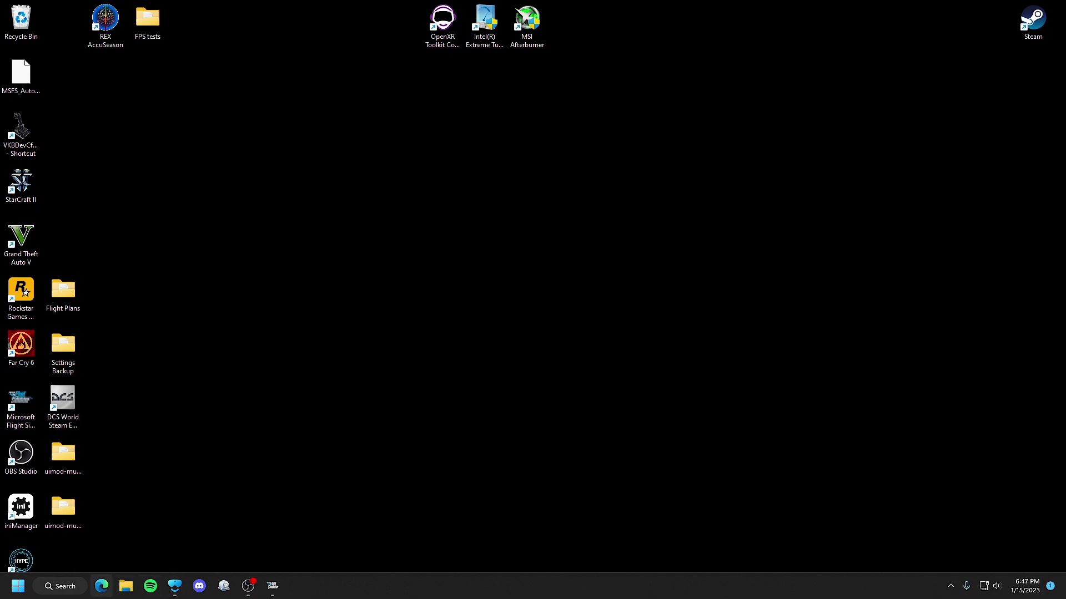
Download the AutoHotkey v1.1 installer from autohotkey.com in Edge and show it in its folder.
left_click(102, 586)
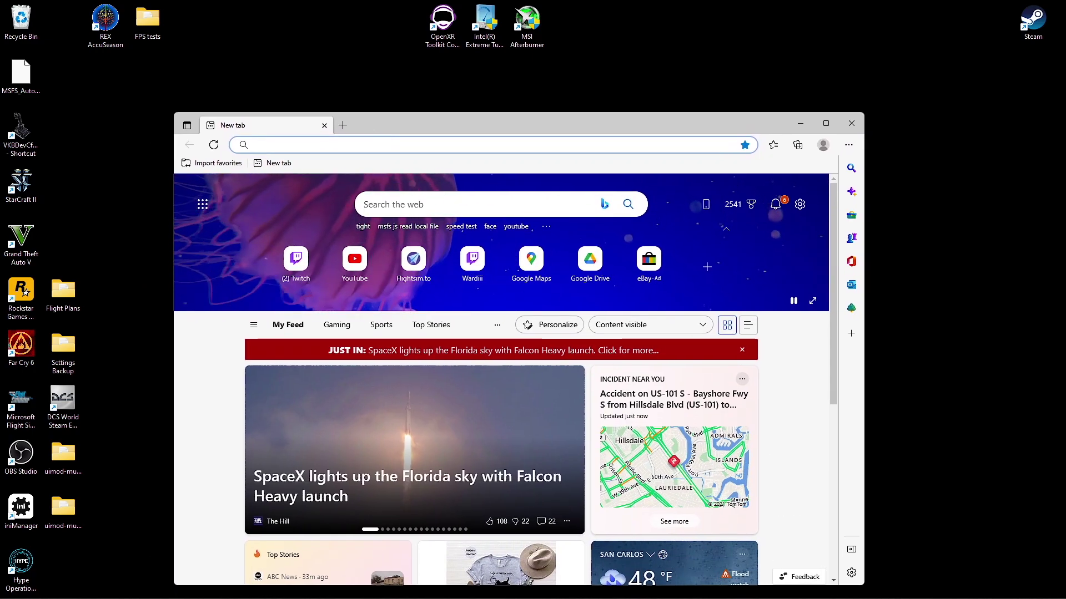
type("auto")
key("Return")
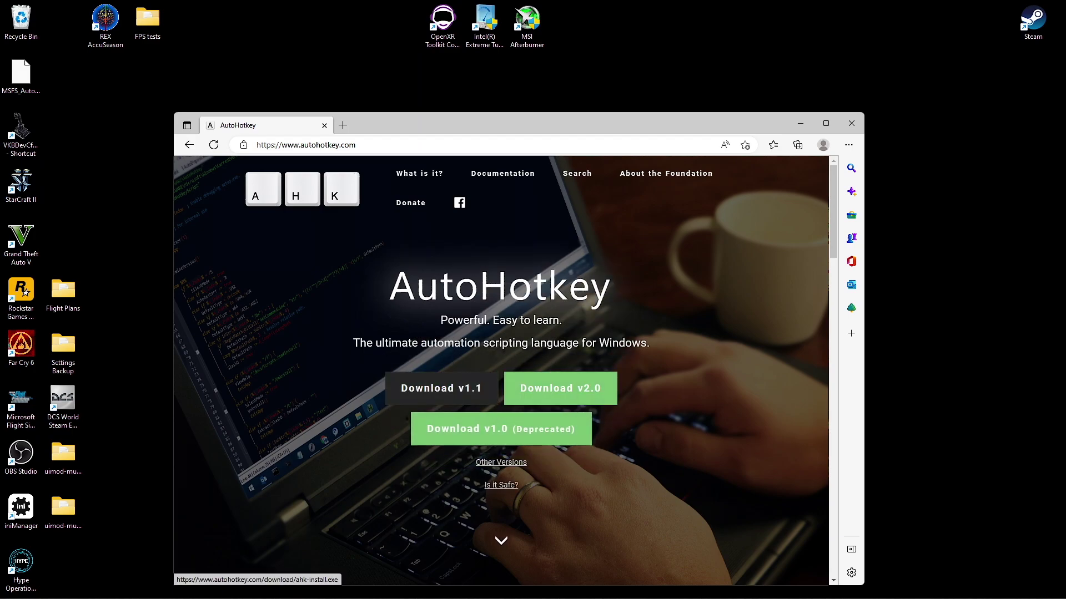
left_click(441, 387)
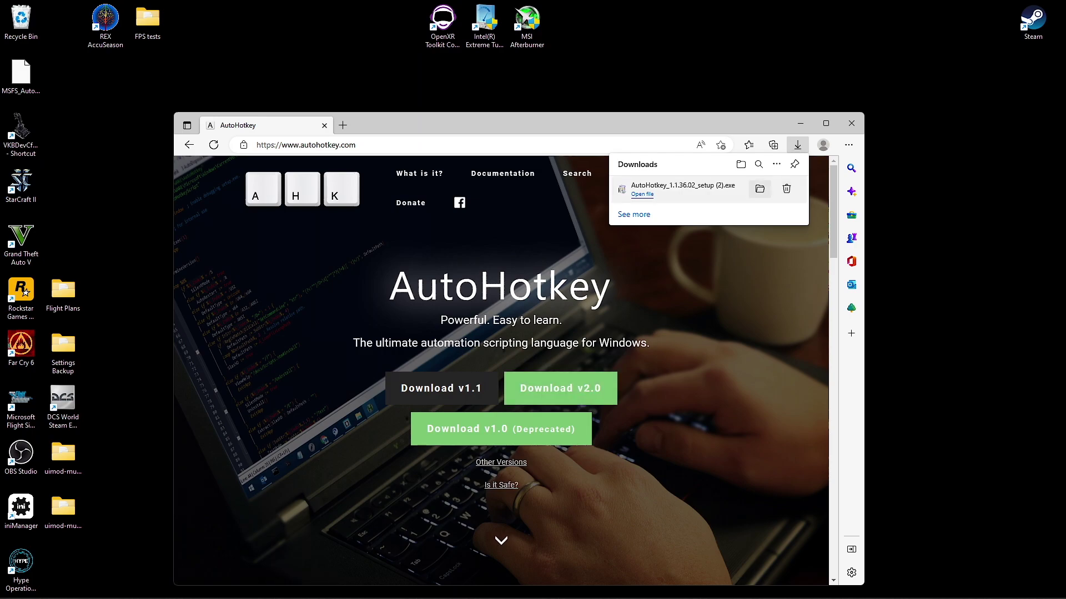
left_click(760, 189)
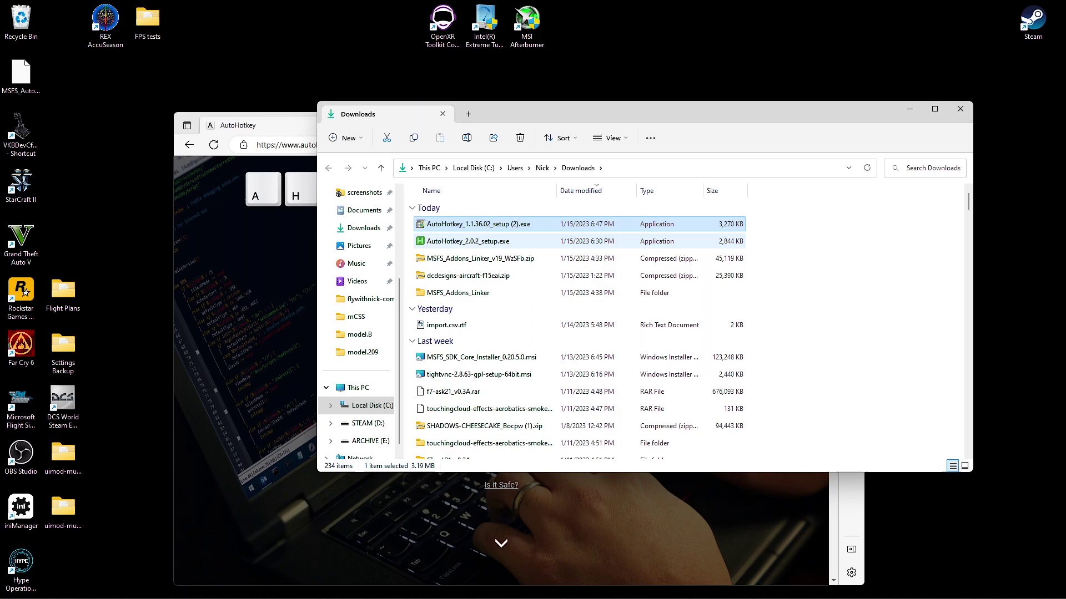
Close Edge and delete AutoHotkey_2.0.2_setup.exe from the Downloads folder.
key("alt+Tab")
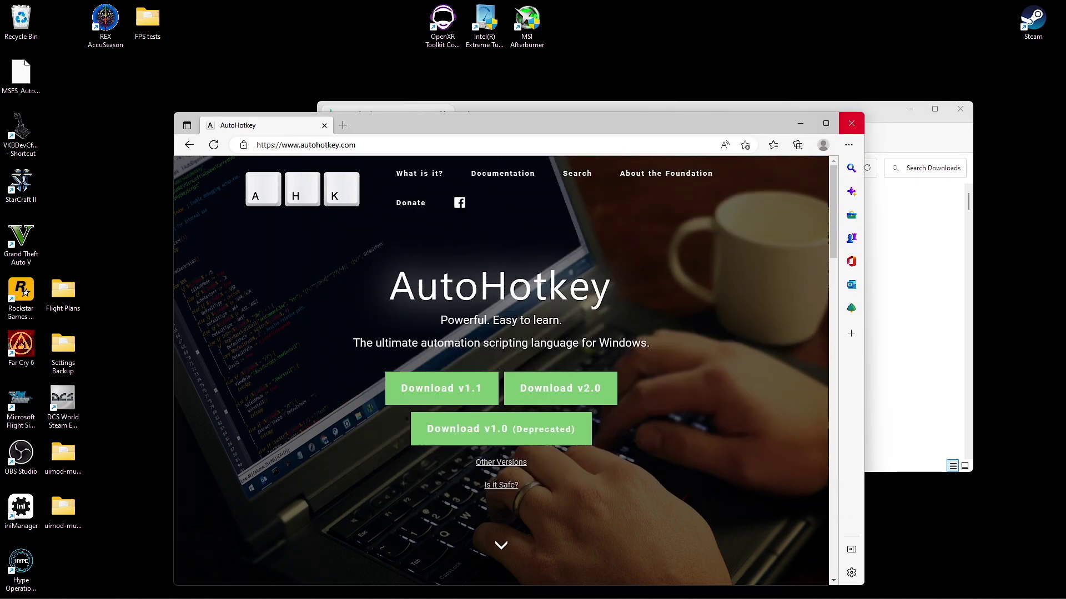
left_click(851, 120)
right_click(502, 241)
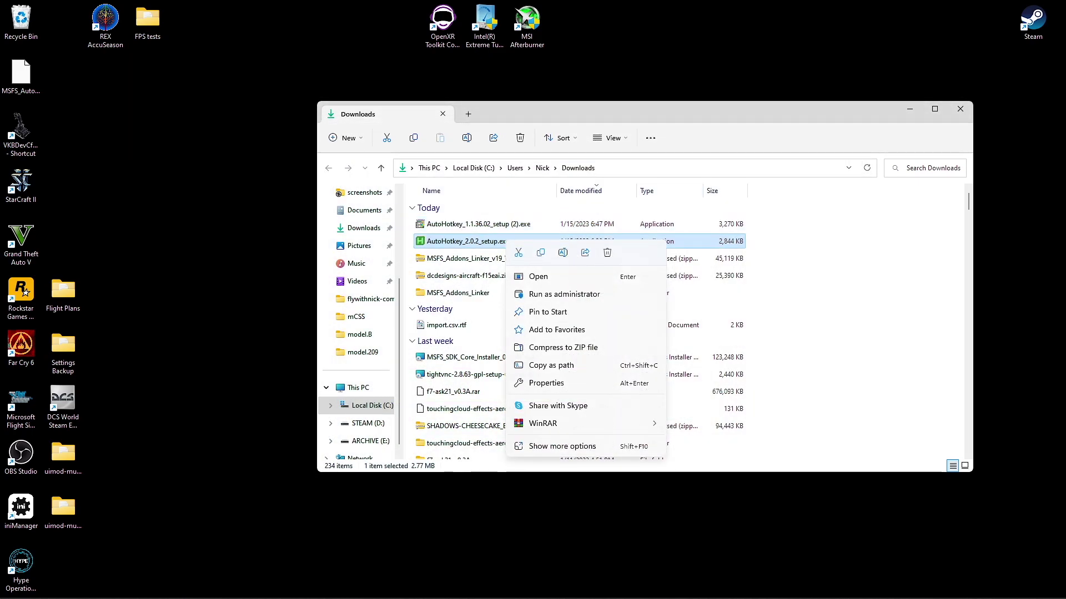
key("Escape")
key("Delete")
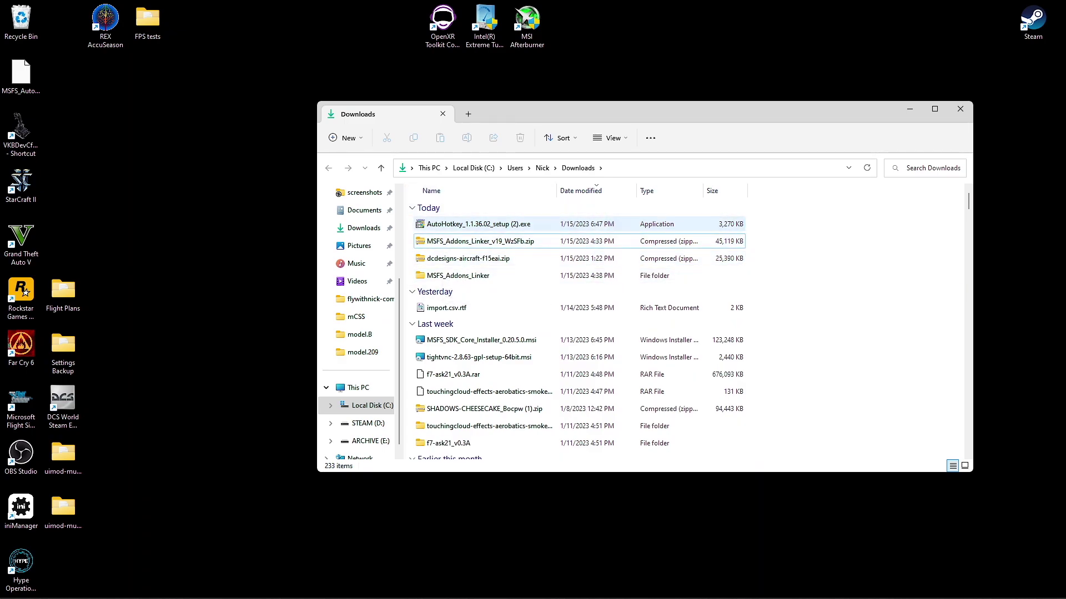
Run the 1.1.36.02 installer with Express Installation and launch AutoHotkey when setup finishes.
double_click(478, 224)
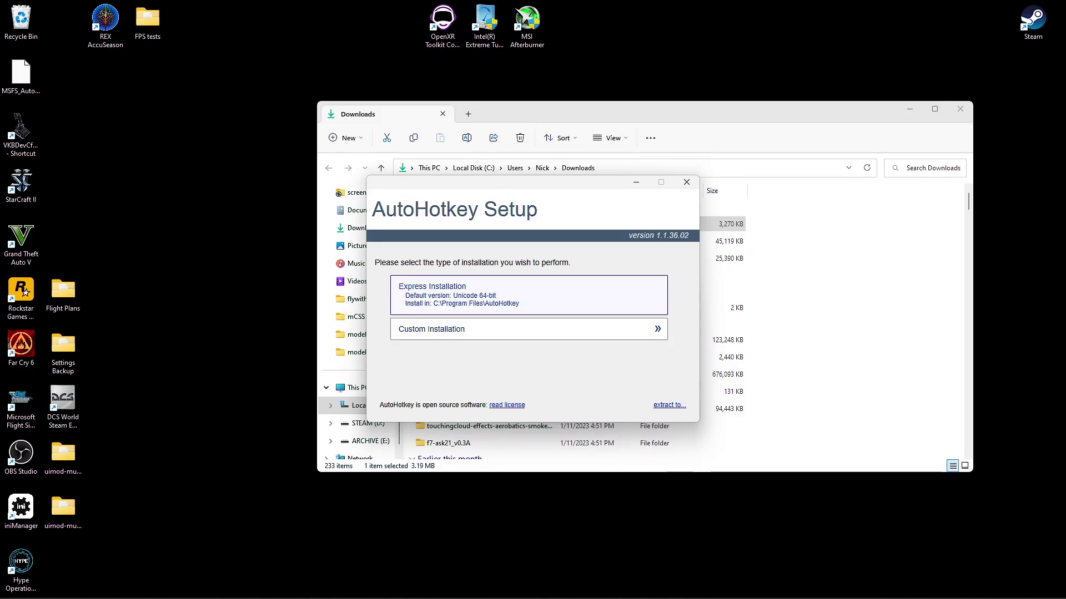
key("Return")
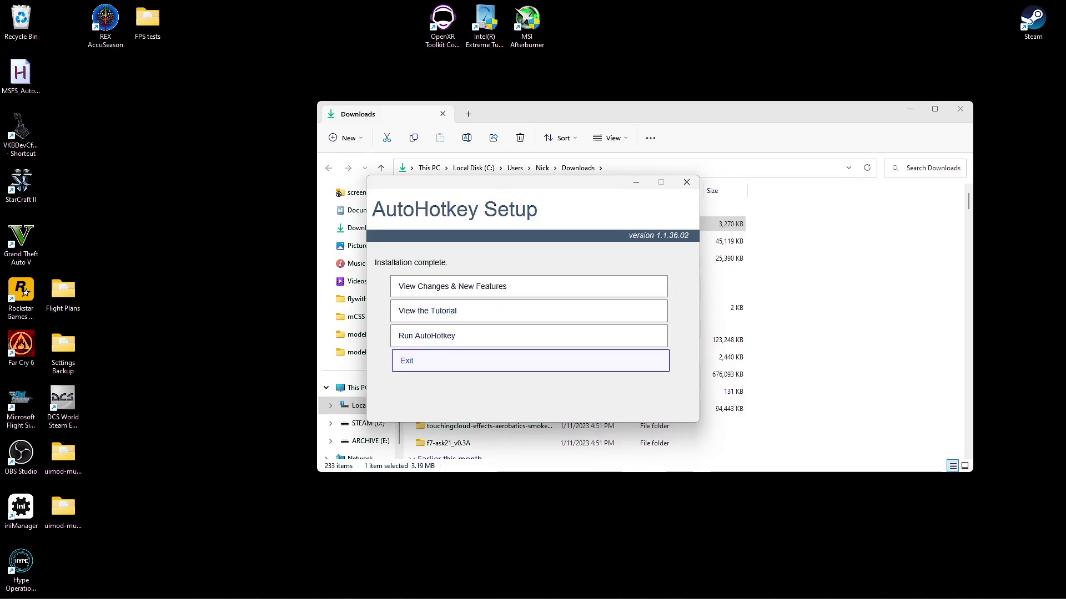
key("shift+Tab")
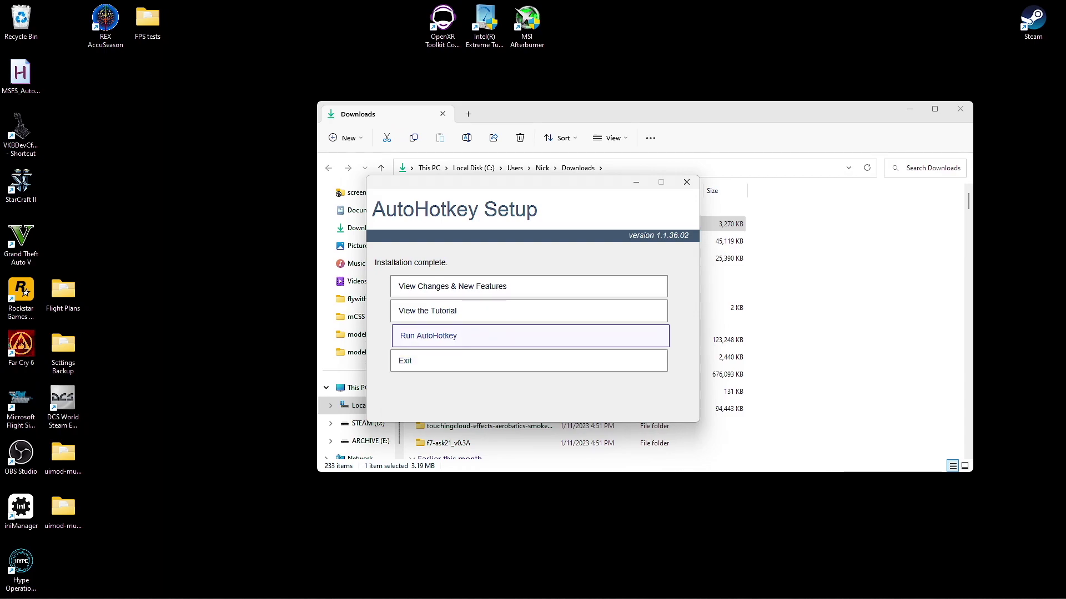
key("Return")
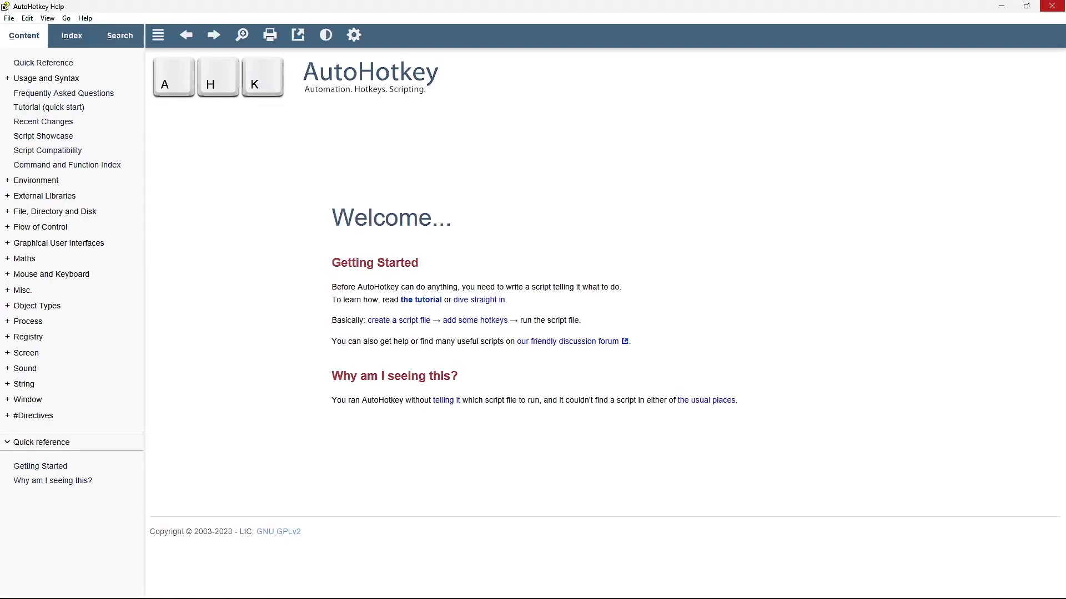
Restore and close the AutoHotkey Help window, then close the AutoHotkey Setup dialog.
left_click(1025, 5)
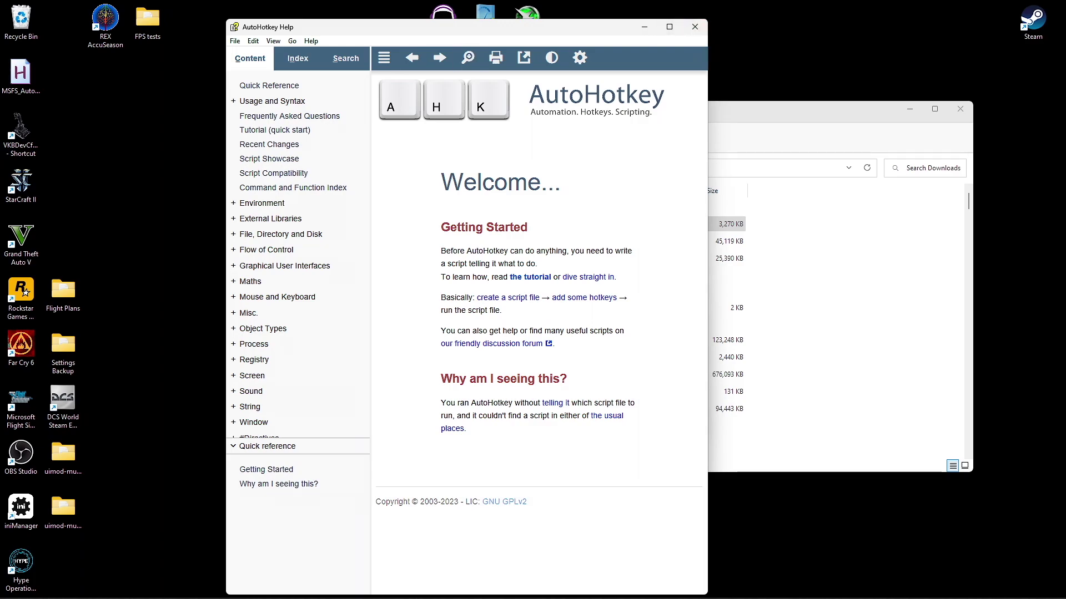
left_click(695, 28)
left_click(686, 182)
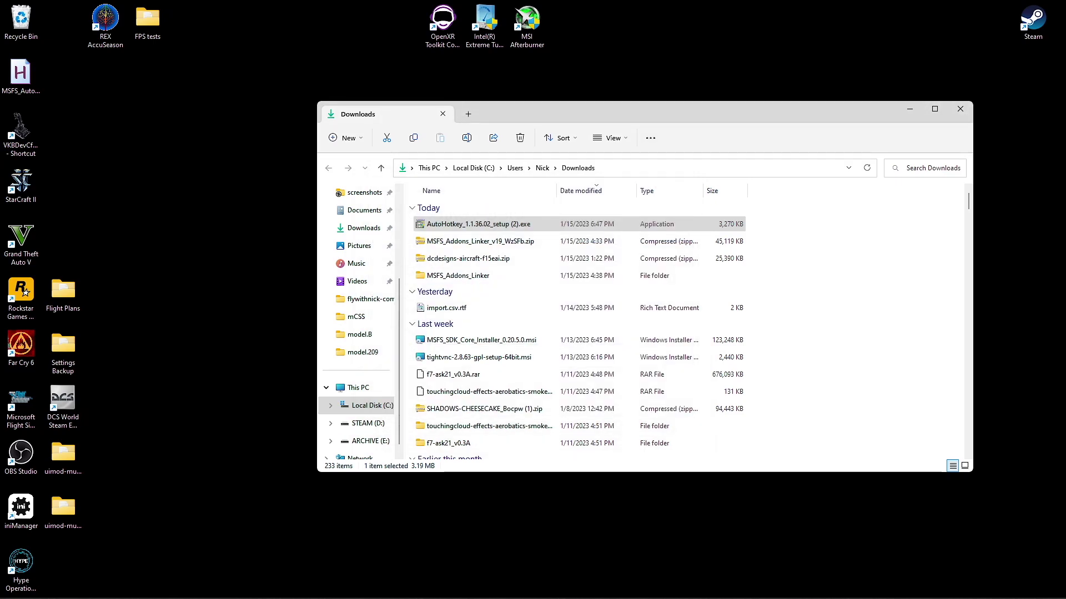
Close the Downloads folder and create New AutoHotkey Script.ahk on the desktop with its default name.
left_click(960, 109)
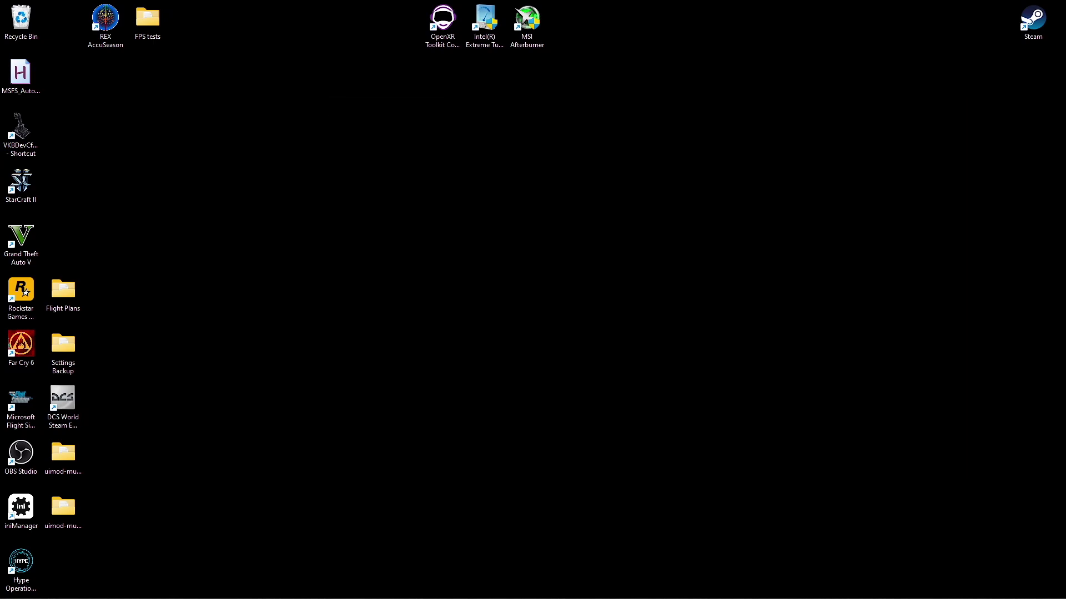
right_click(108, 123)
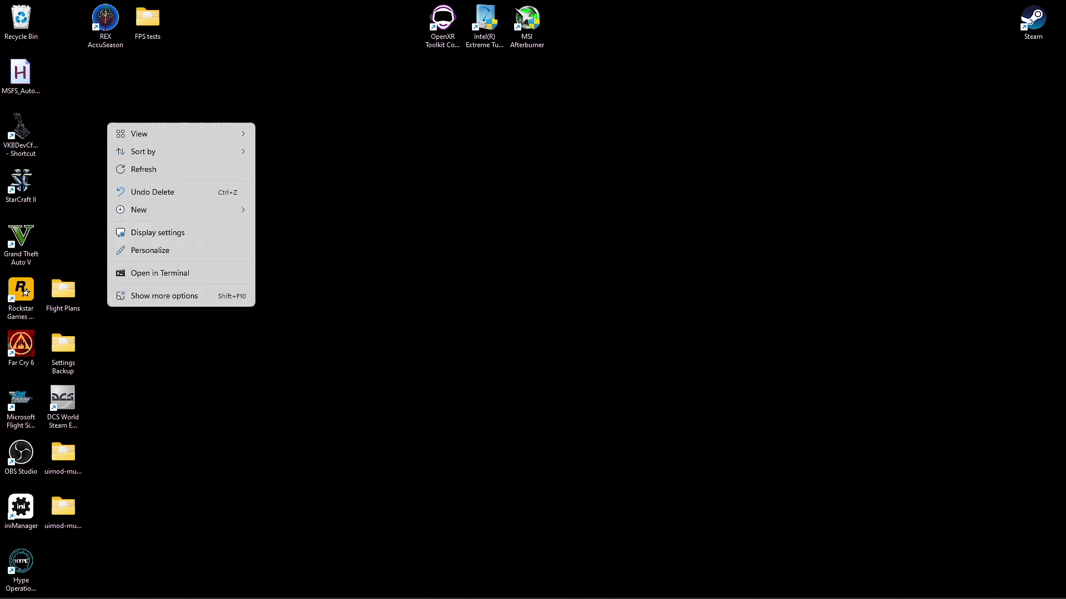
mouse_move(183, 209)
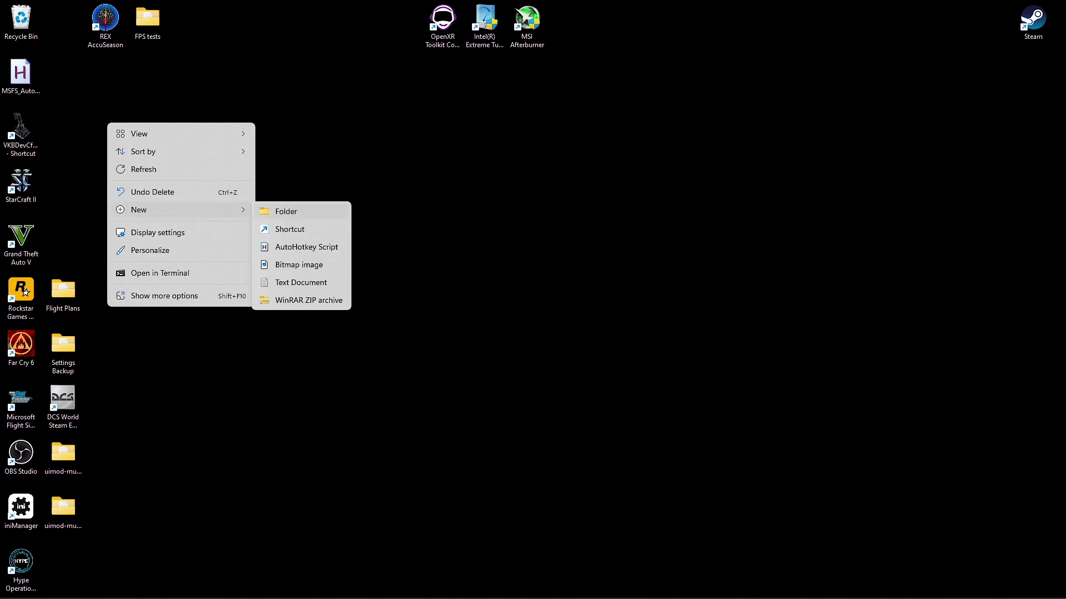
left_click(307, 247)
key("Return")
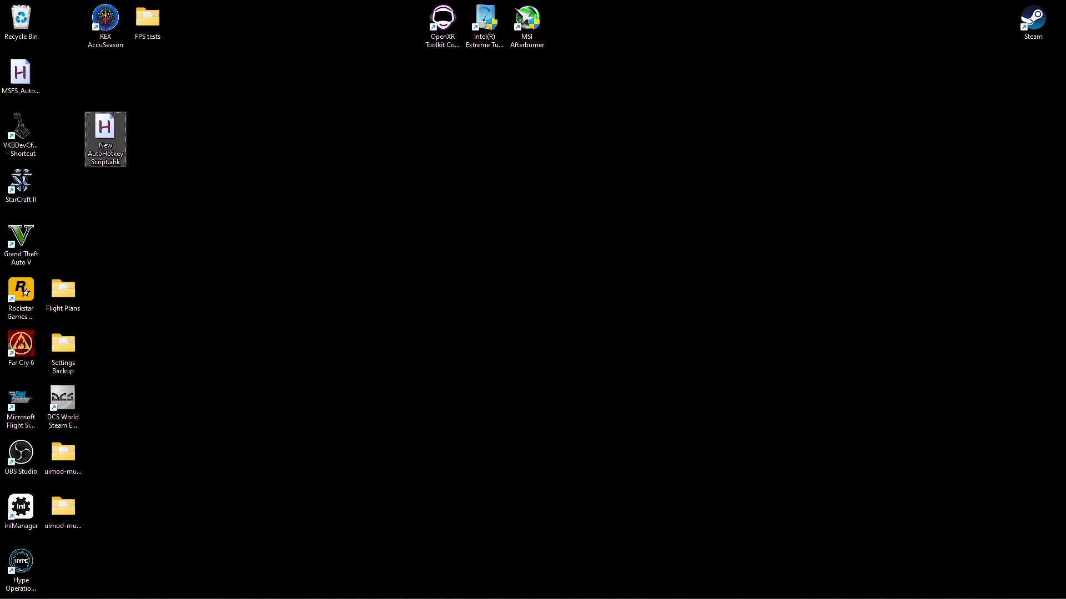
right_click(110, 131)
Open New AutoHotkey Script.ahk in Notepad and move its window up and left.
mouse_move(151, 185)
left_click(303, 205)
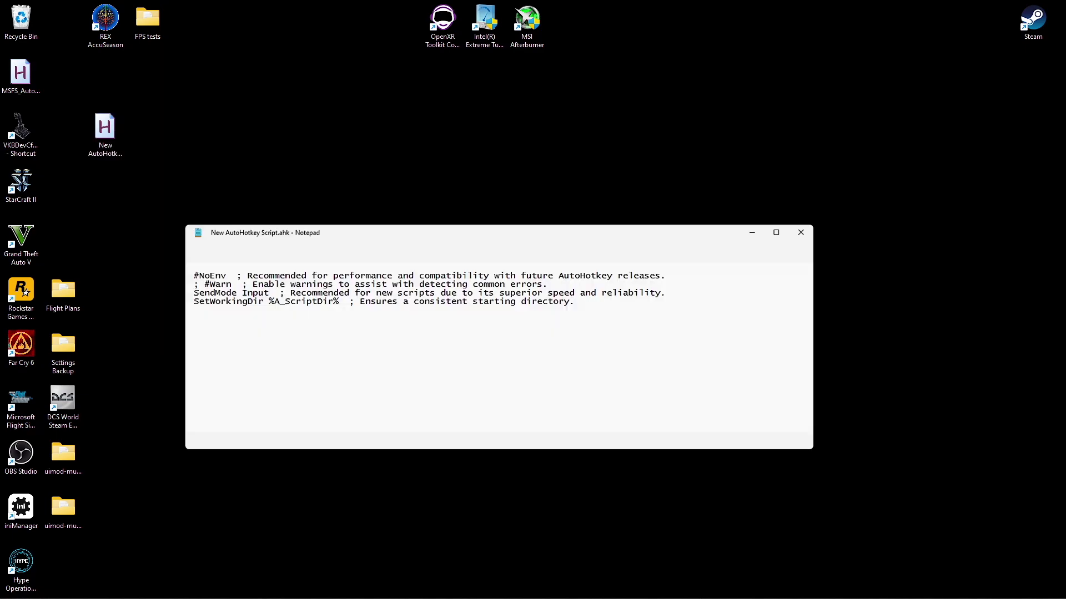
left_click_drag(333, 238, 312, 143)
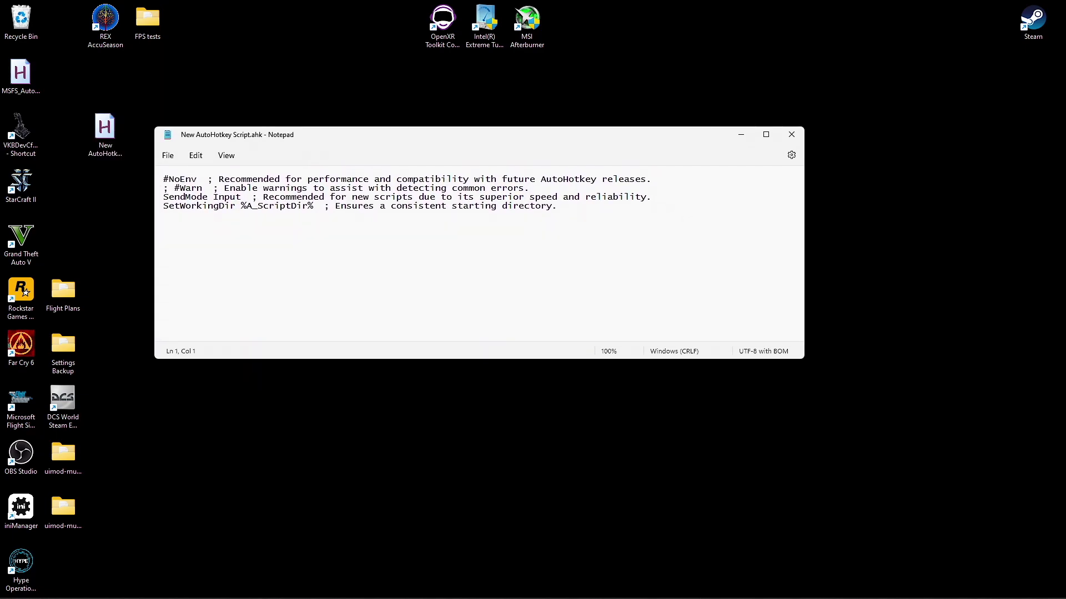
Open MSFS_AutoHotkey.ahk in Notepad and copy its ^F5 restore and ^F6 zoom hotkey blocks.
right_click(23, 75)
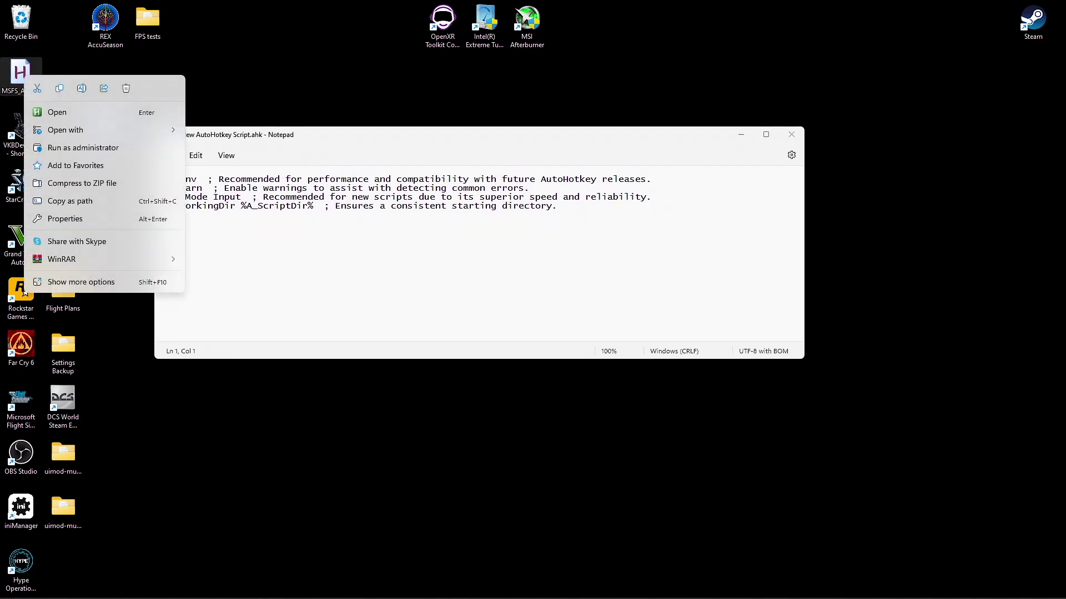
mouse_move(83, 130)
left_click(220, 150)
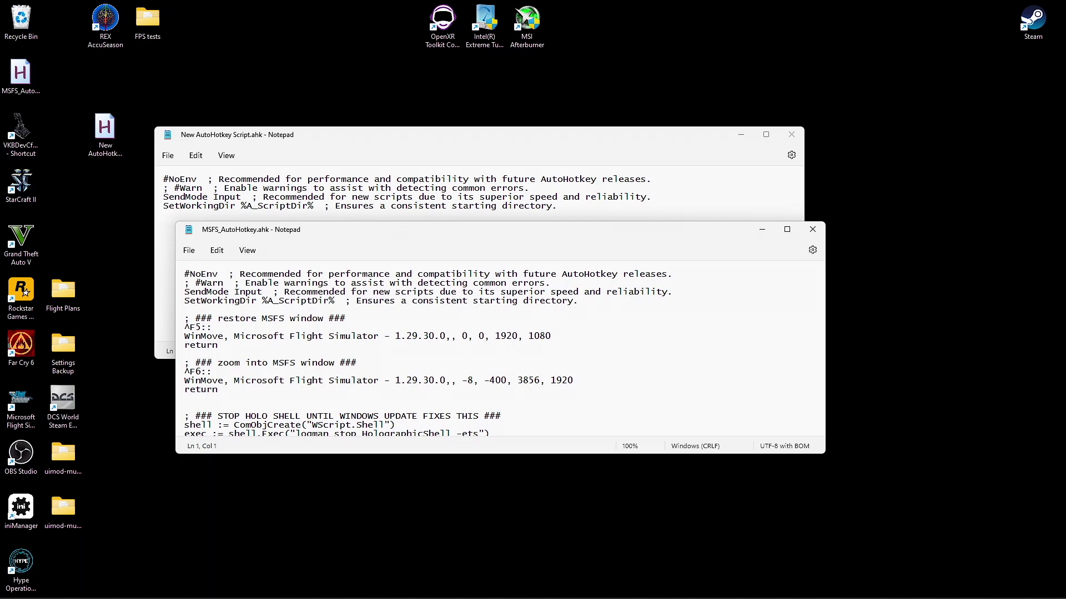
left_click_drag(185, 318, 220, 389)
right_click(213, 334)
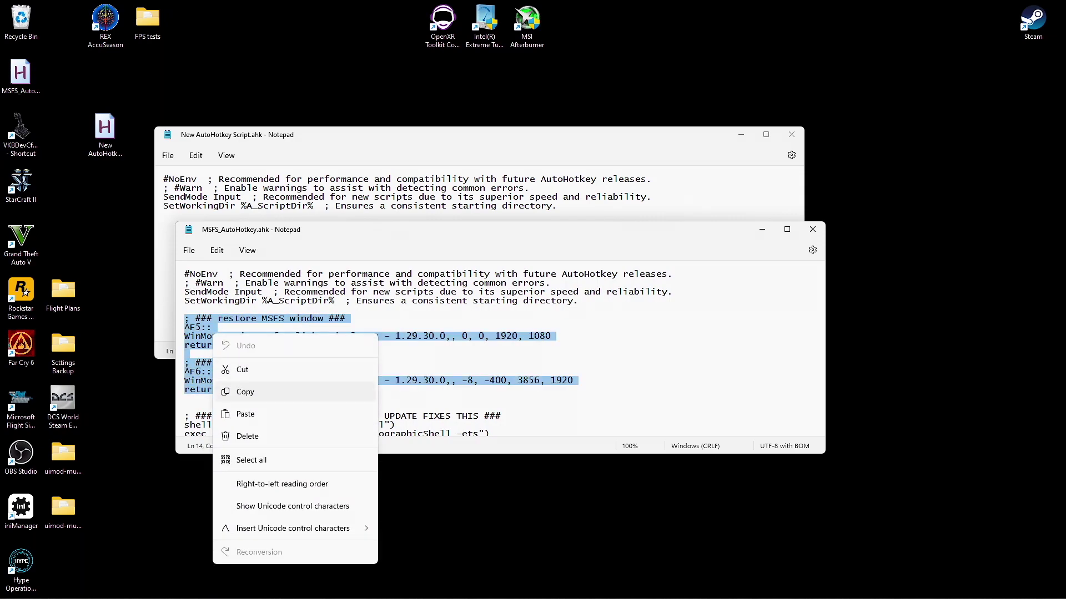
left_click(245, 392)
Paste the hotkey code at line 5 of the new script, then save and close it.
left_click(812, 229)
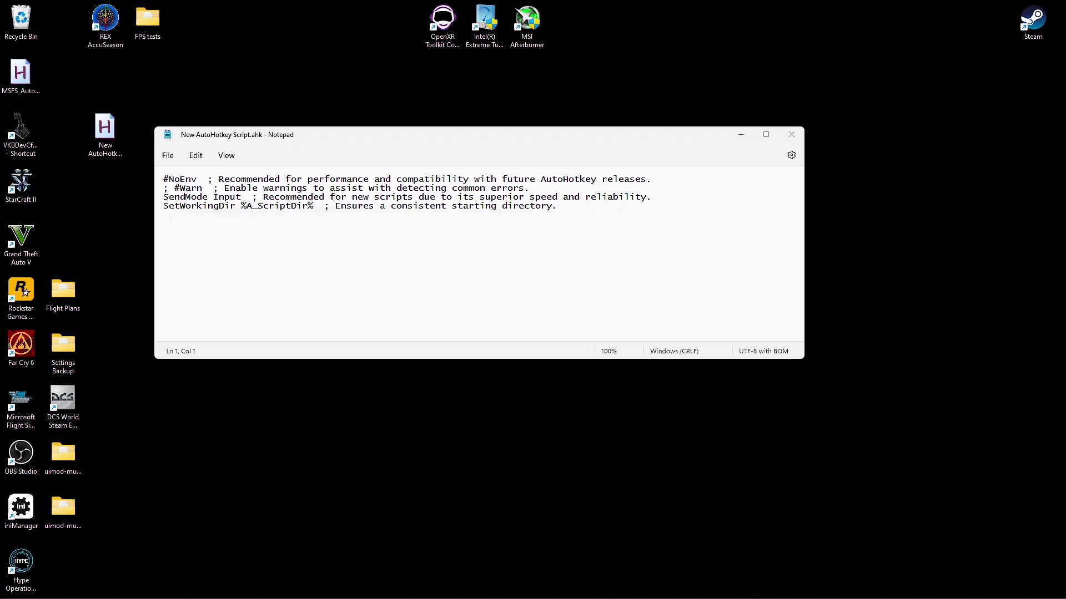
right_click(218, 238)
left_click(249, 318)
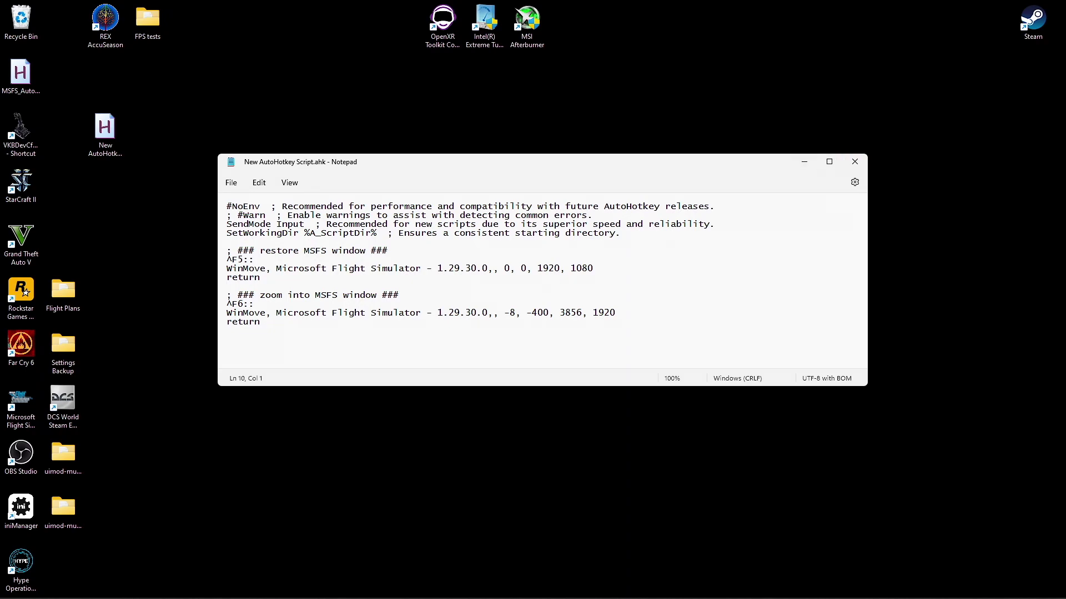
left_click(855, 161)
right_click(103, 129)
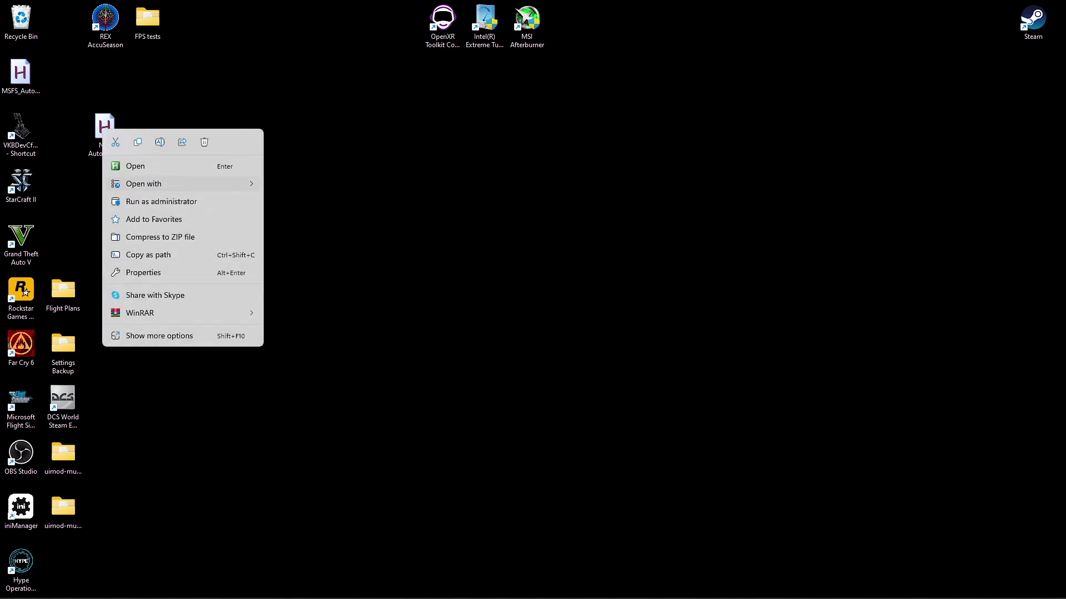
Run New AutoHotkey Script.ahk, confirm its AHK icon in the tray, and open Run for shell:startup.
mouse_move(144, 183)
left_click(299, 203)
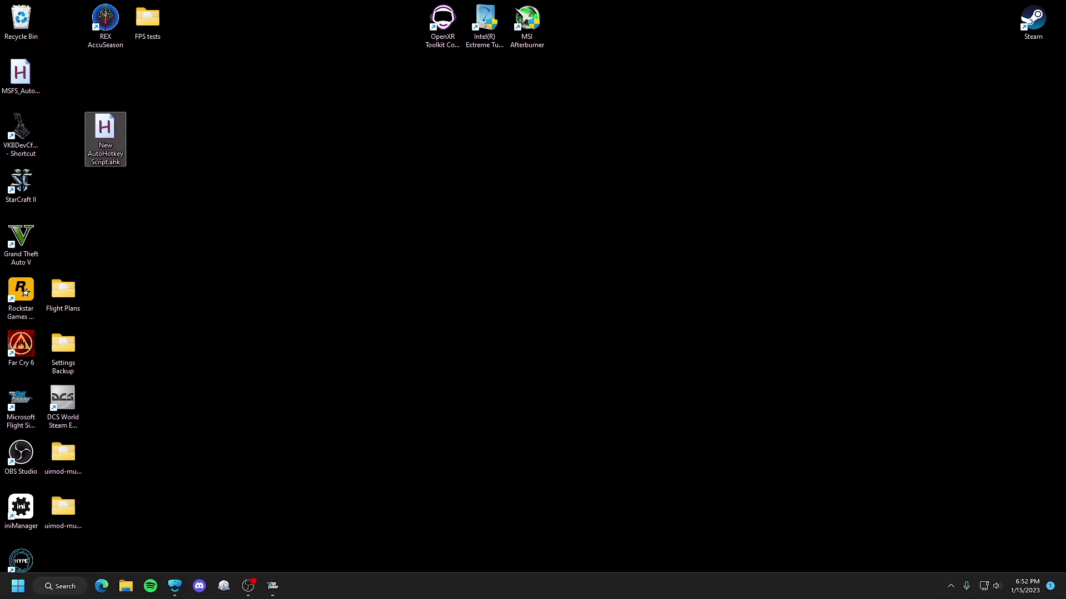
left_click(950, 586)
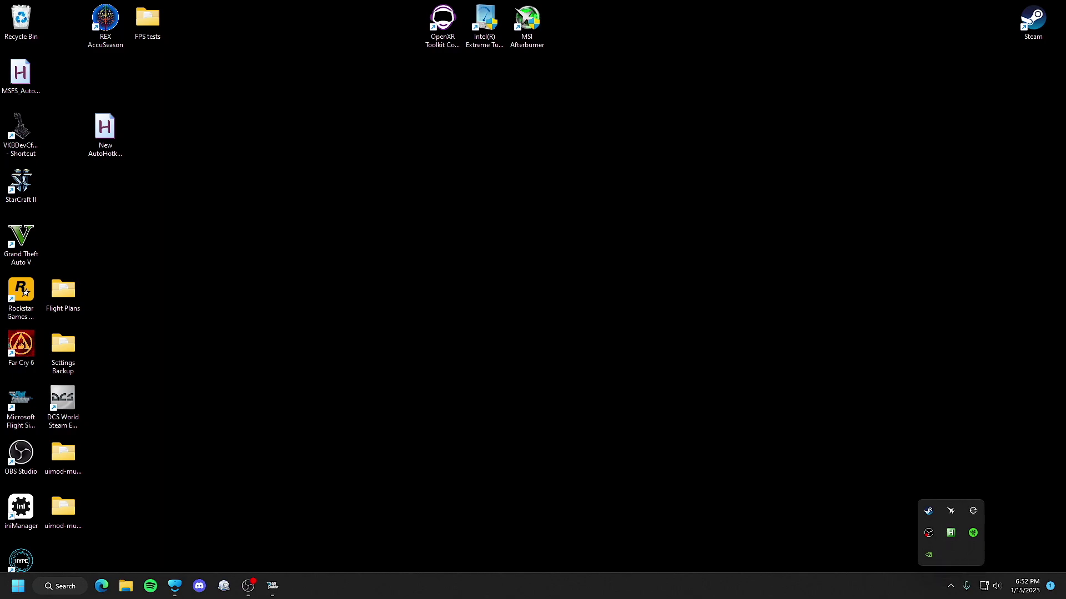
key("Escape")
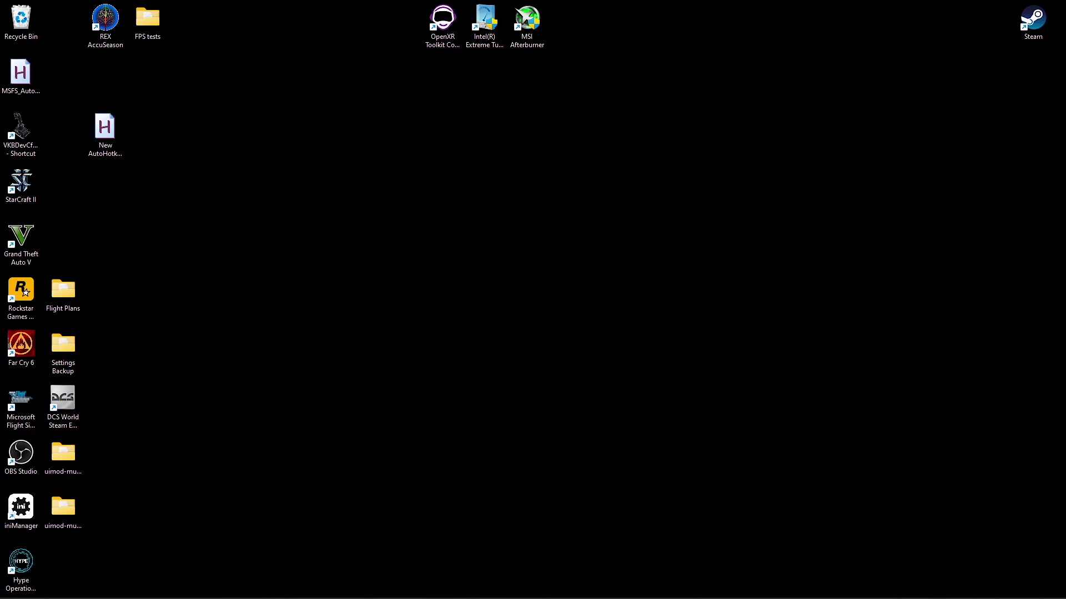
key("super+r")
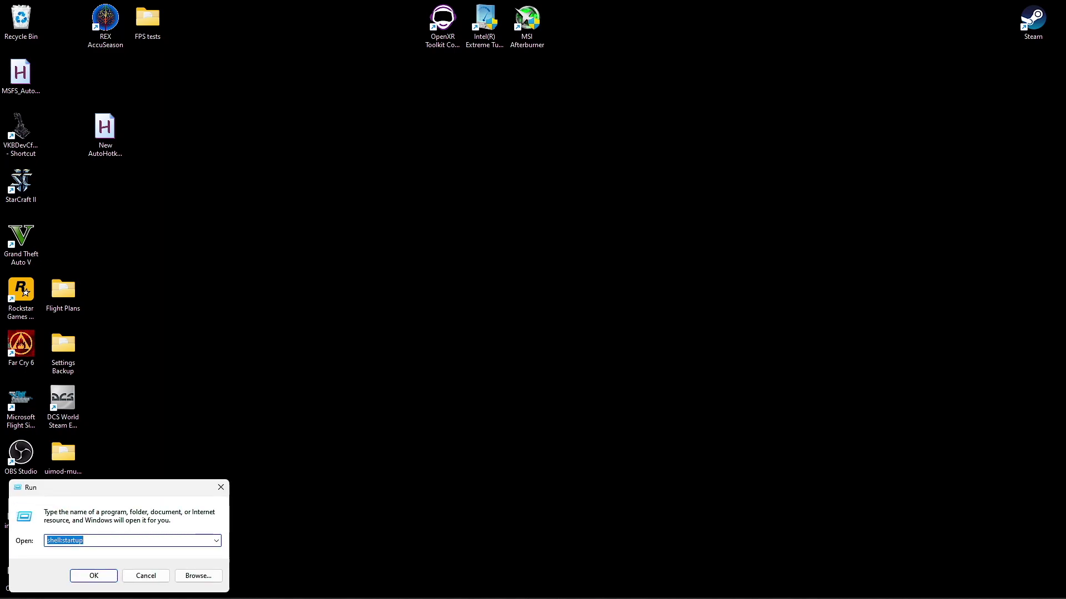
Open the Startup folder, confirm the MSFS_AutoHotkey shortcut is there, and close it.
key("Return")
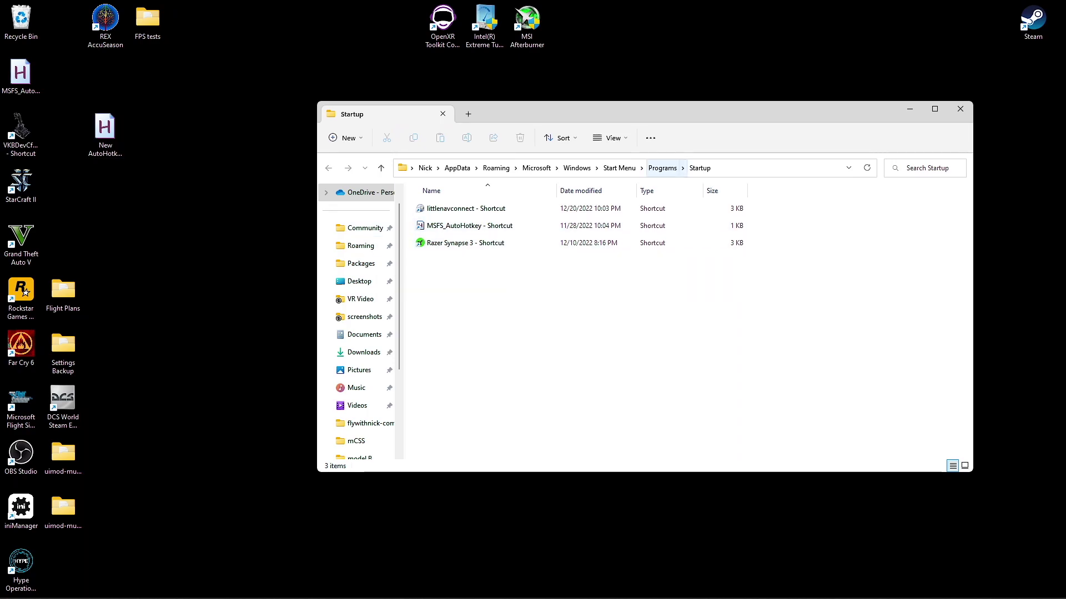
left_click(960, 108)
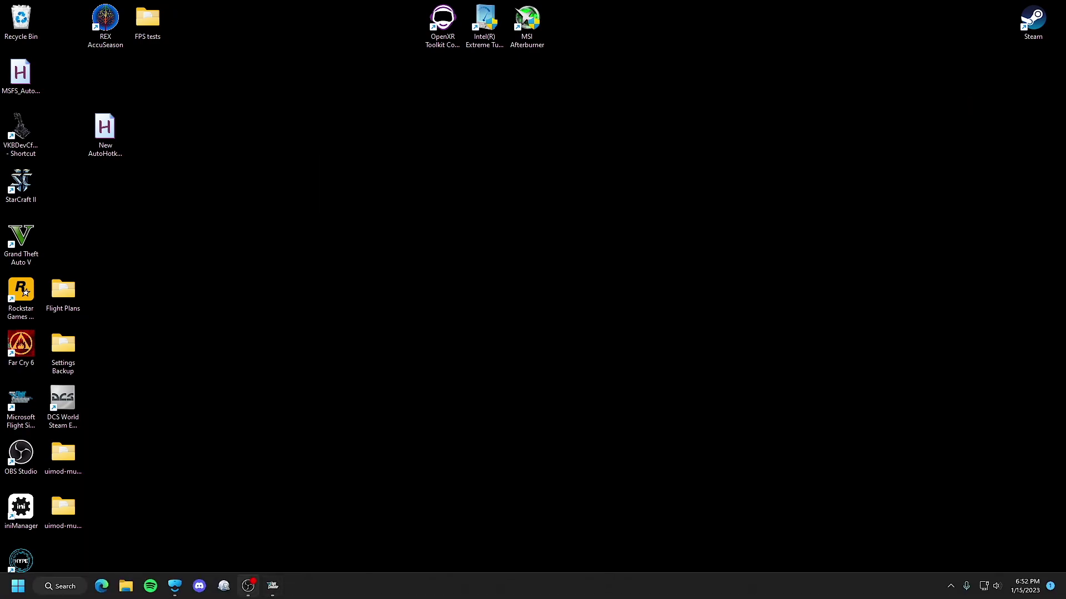
Bring the script back, then switch to Flight Simulator and restore it to full screen with Ctrl+F5.
left_click(249, 586)
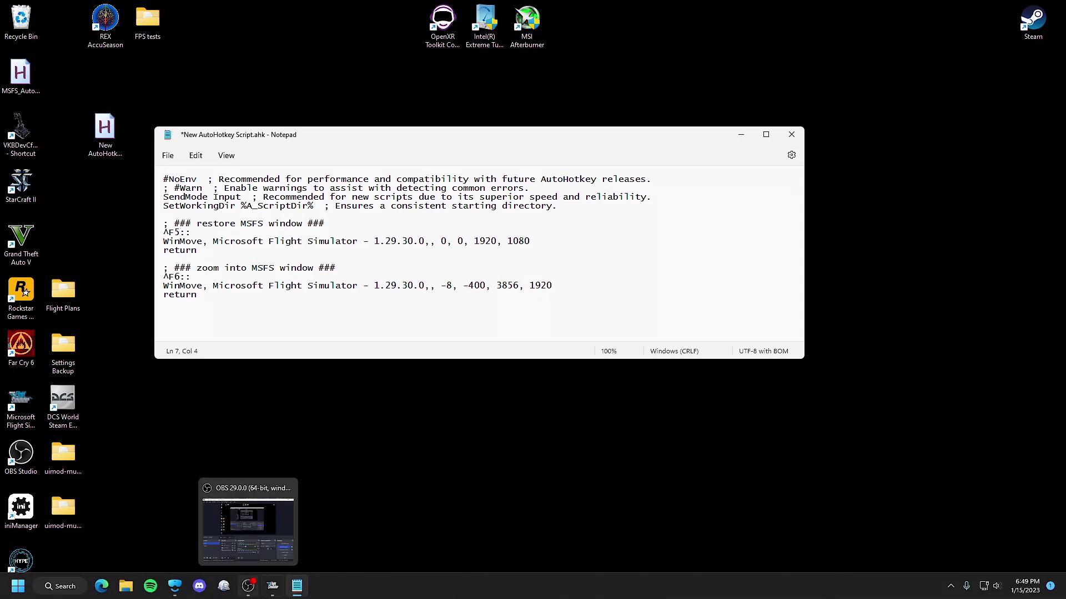
left_click(248, 521)
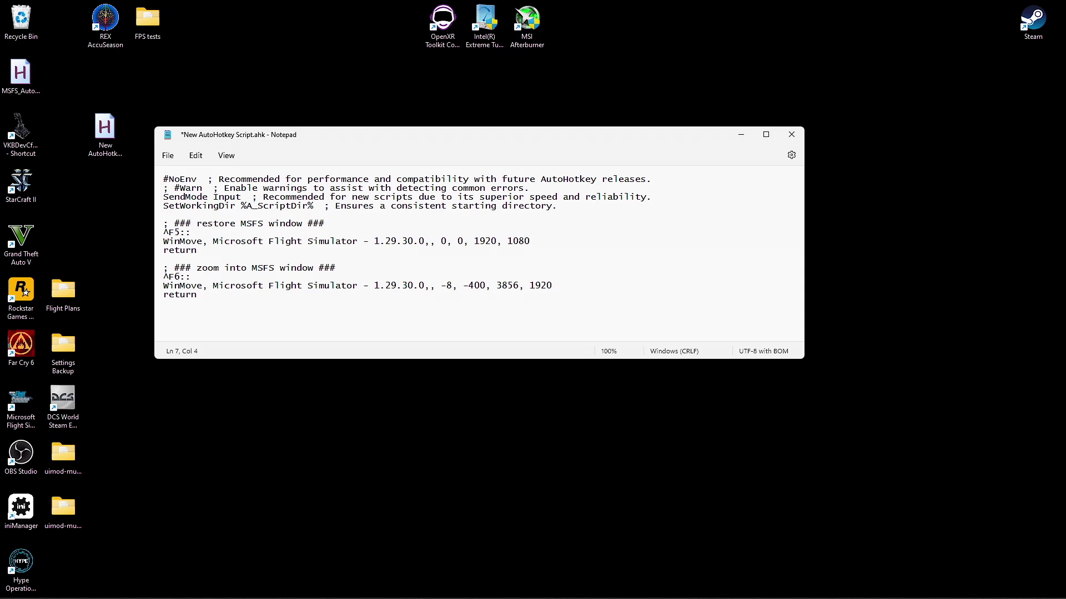
key("ctrl+F5")
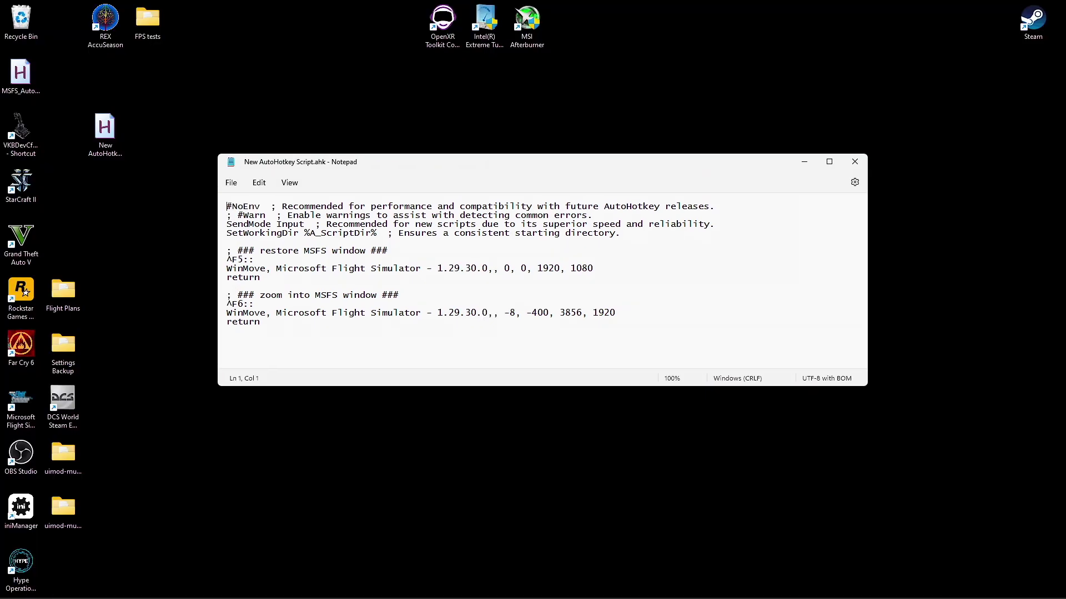
Highlight the 'Microsoft Flight Simulator - 1.29.30.0' window title on line 8, then move to the ^F6 line.
left_click_drag(277, 268, 476, 269)
left_click(477, 268)
key("Down")
key("Down")
key("Down")
key("Down")
Close the Notepad script window so Mixed Reality Portal shows the headset Ready.
left_click(855, 161)
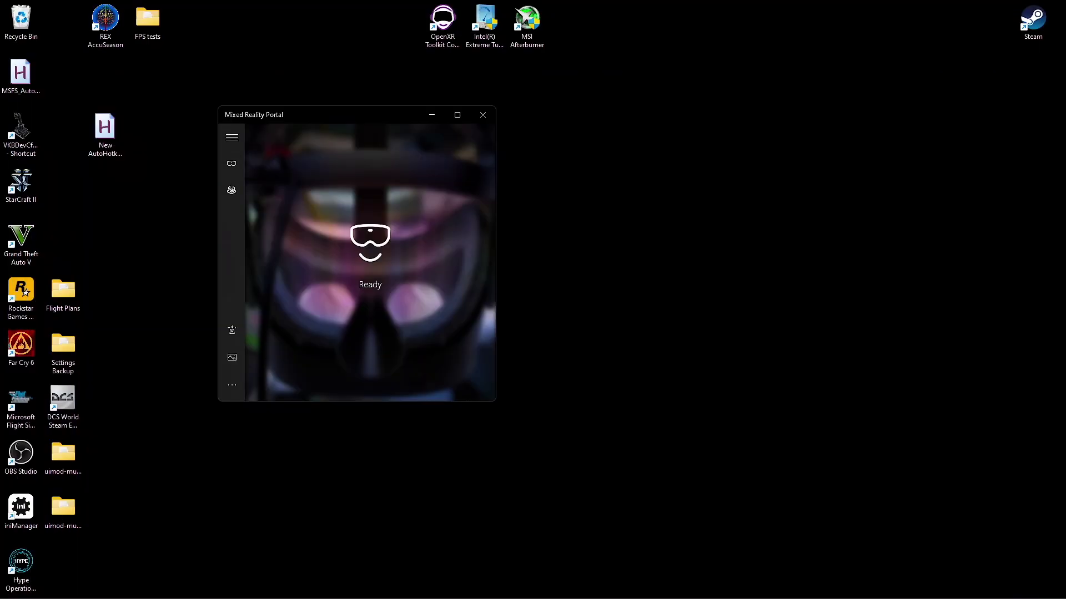
right_click(109, 118)
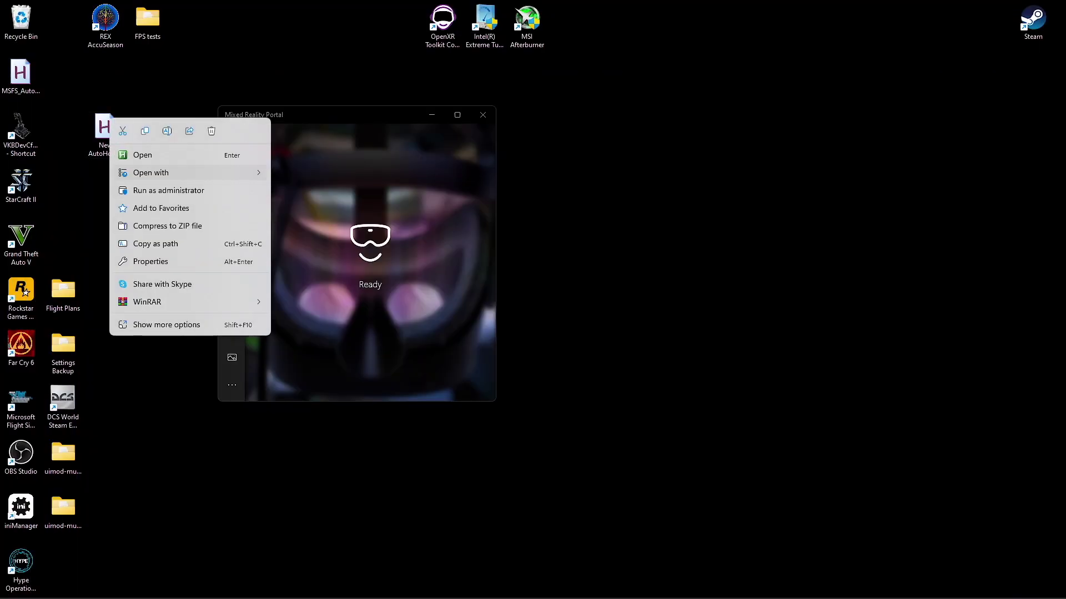
mouse_move(166, 173)
left_click(311, 191)
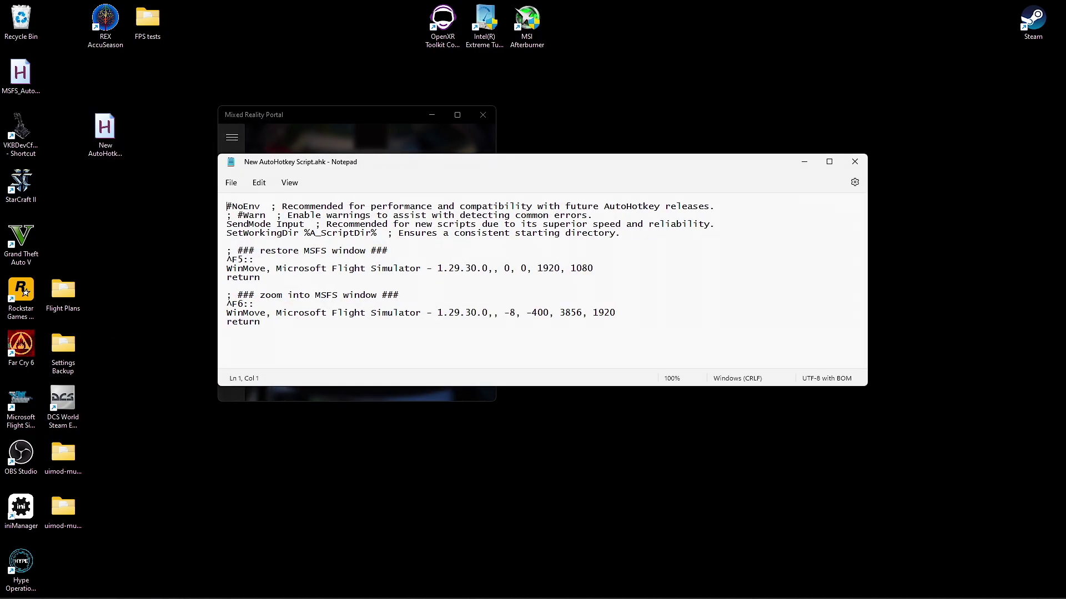
left_click_drag(227, 259, 244, 259)
left_click(243, 259)
left_click(243, 260)
key("Down")
key("Home")
key("shift+Down")
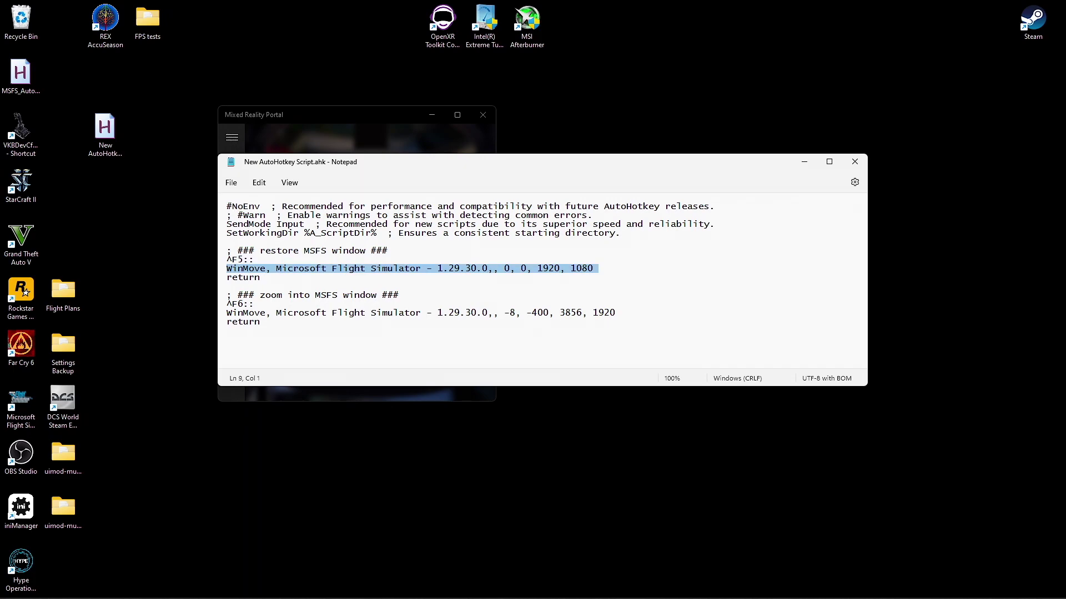
left_click(264, 312)
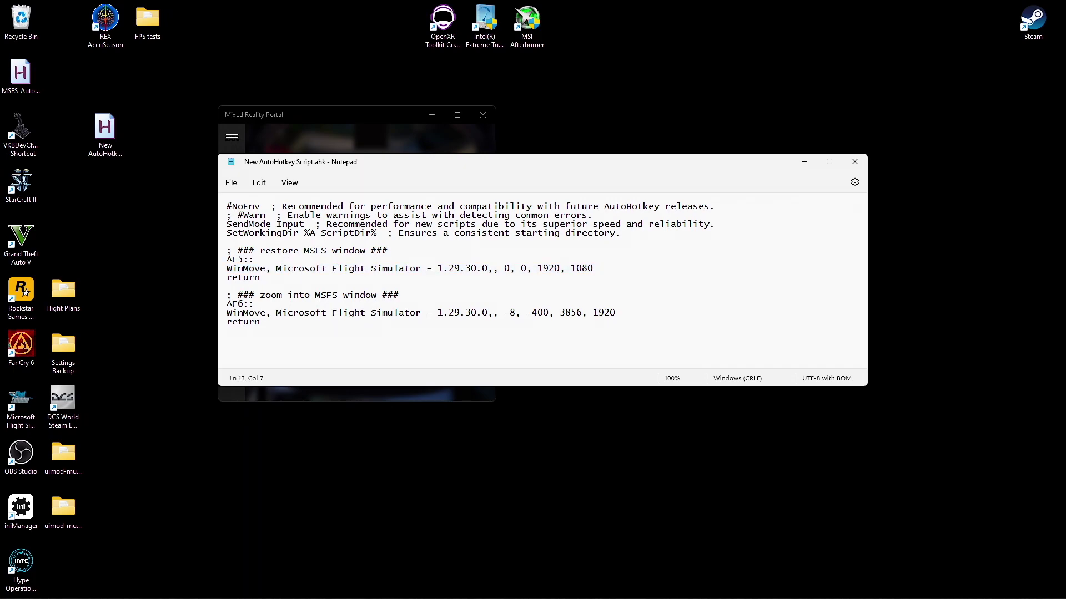
left_click_drag(227, 304, 254, 304)
left_click(244, 304)
mouse_move(226, 259)
left_mouse_down()
mouse_move(255, 259)
mouse_move(238, 259)
left_mouse_up()
left_click(245, 260)
key("shift+Right")
key("Right")
left_click_drag(227, 259, 260, 259)
left_click(232, 260)
left_click(232, 259)
key("Right")
key("Right")
key("Right")
mouse_move(533, 598)
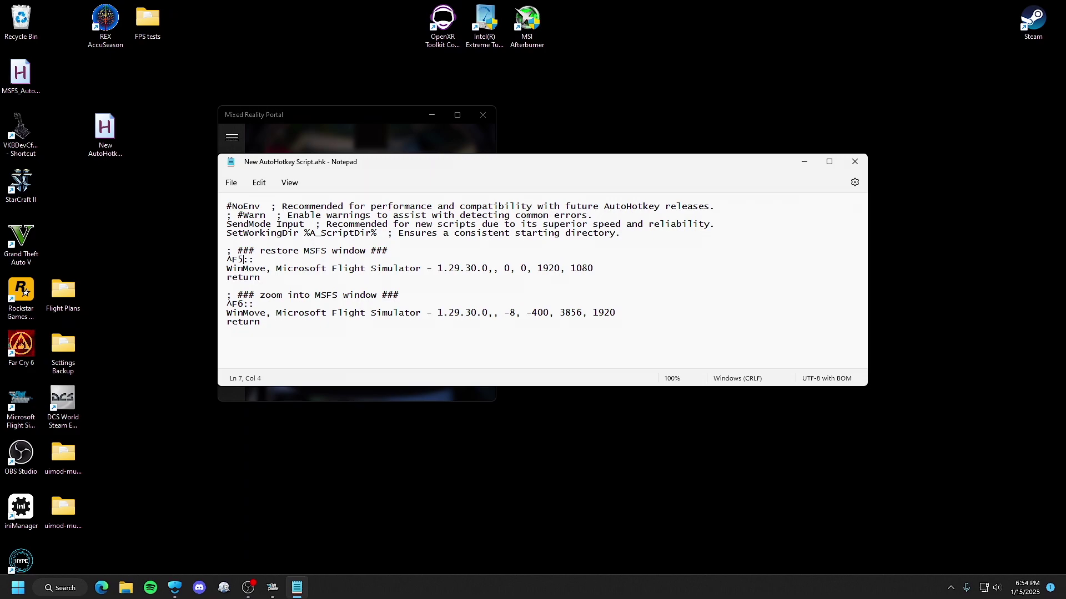
Close the script, bring up OBS Studio, and select then deselect the Display Capture source.
left_click(855, 162)
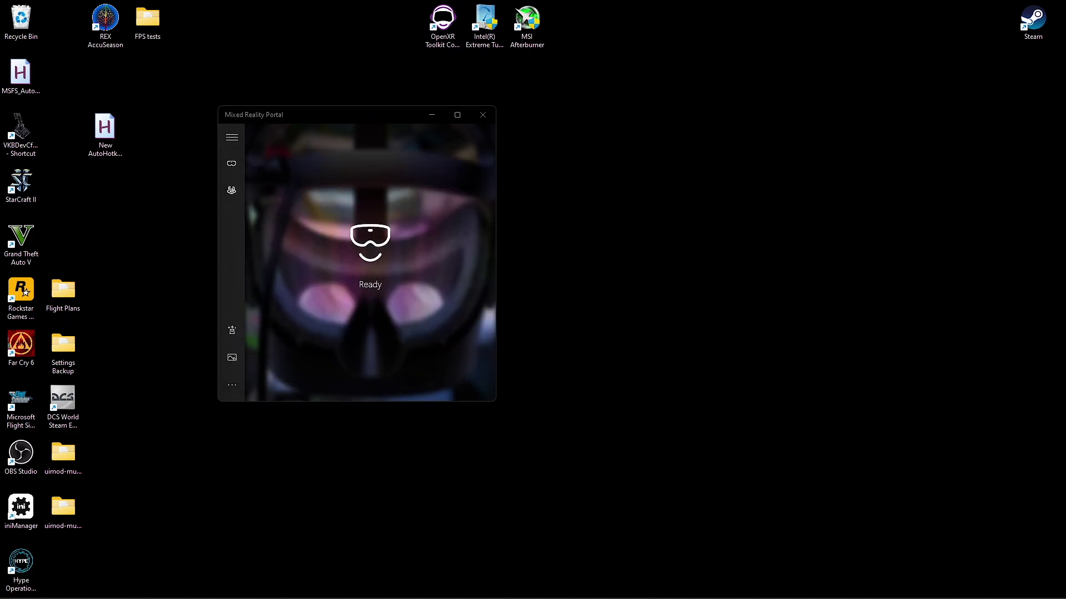
left_click(248, 585)
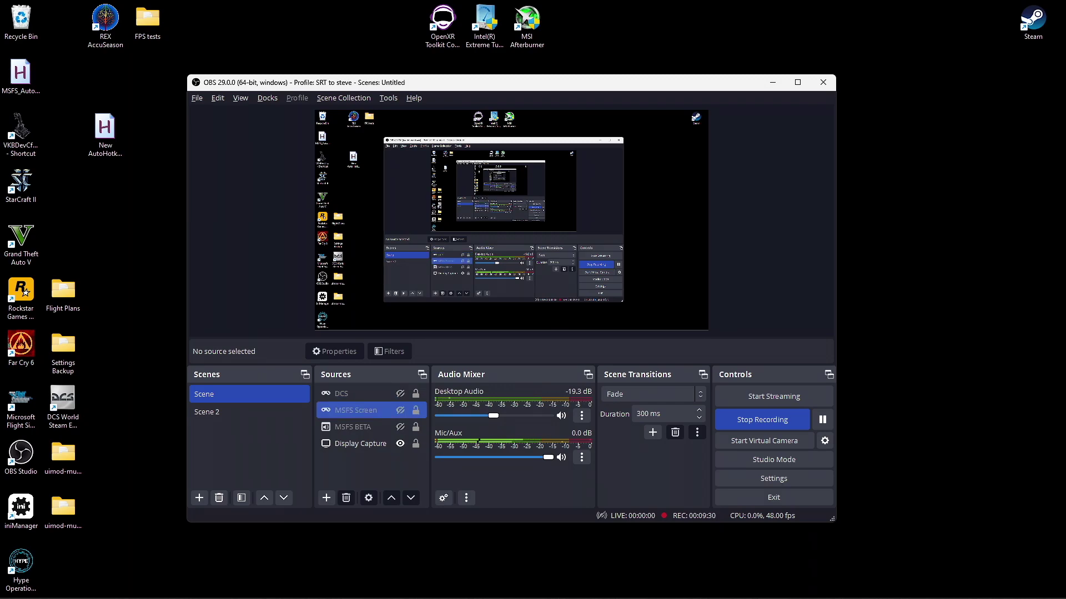
left_click(360, 443)
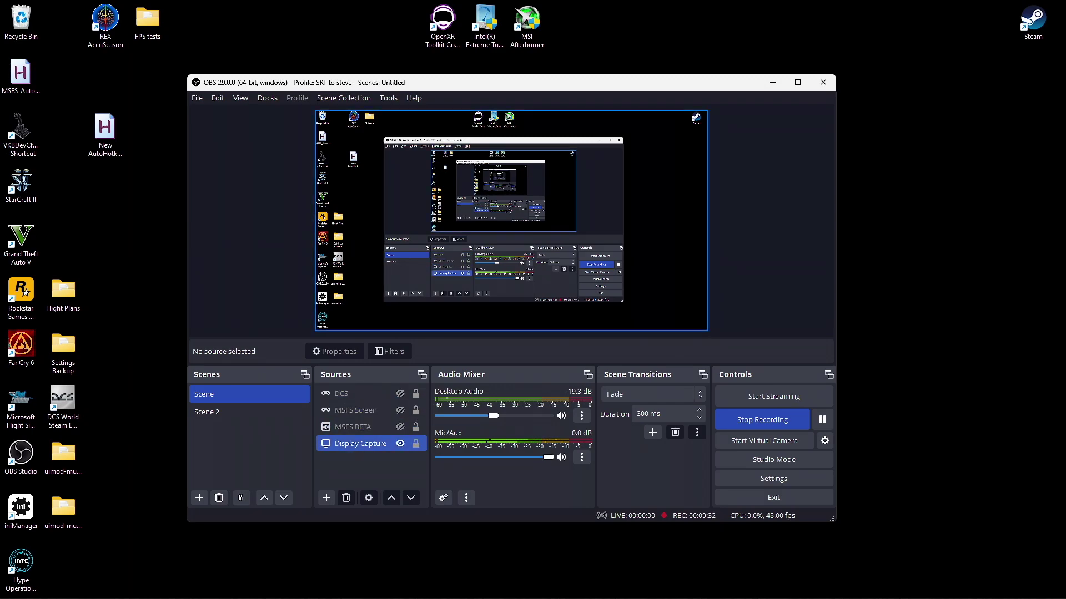
key("Escape")
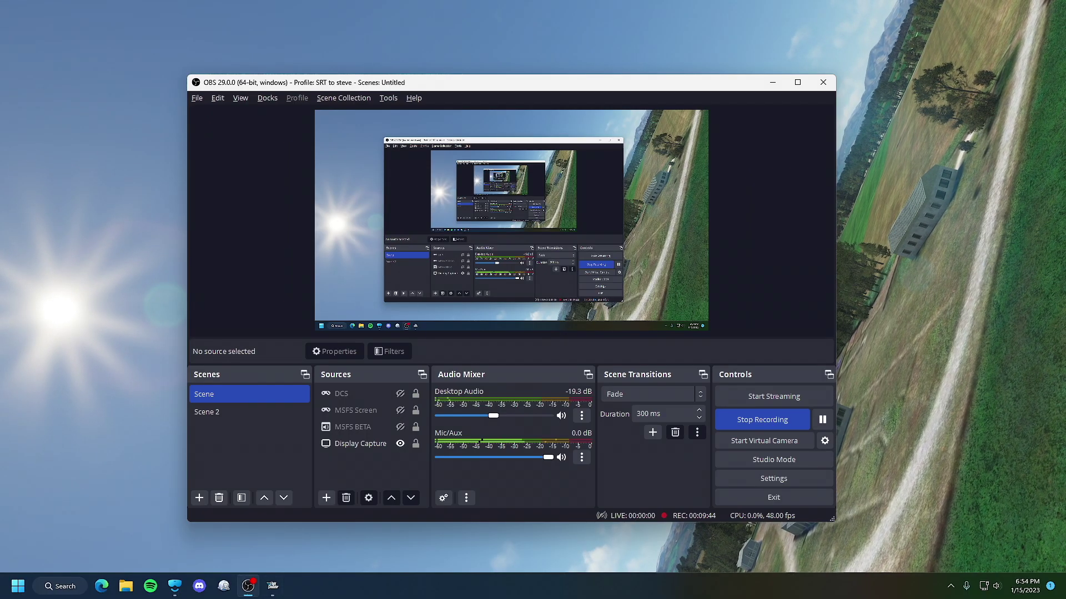
Move the OBS window up and to the left, then select the MSFS Screen source.
left_click_drag(503, 88, 395, 59)
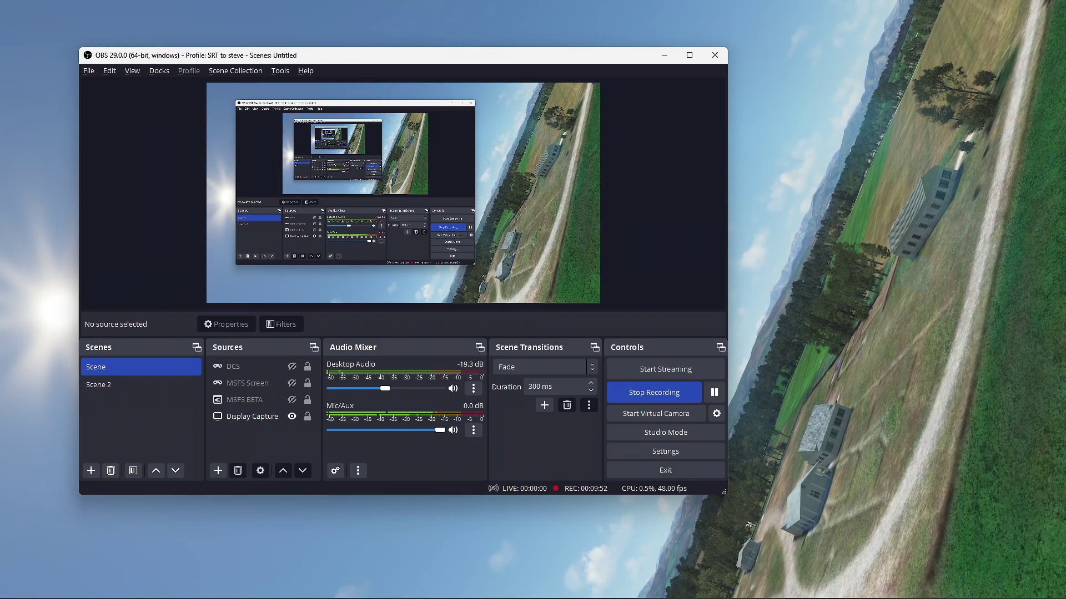
left_click(247, 383)
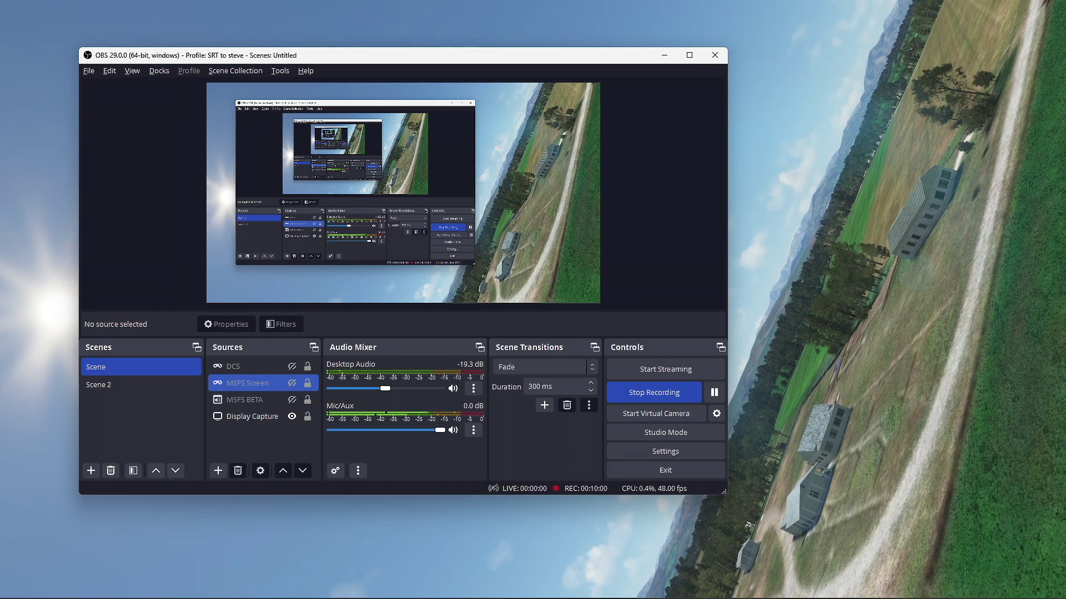
Unhide the MSFS Screen source using its eye icon in the Sources dock.
left_click(292, 383)
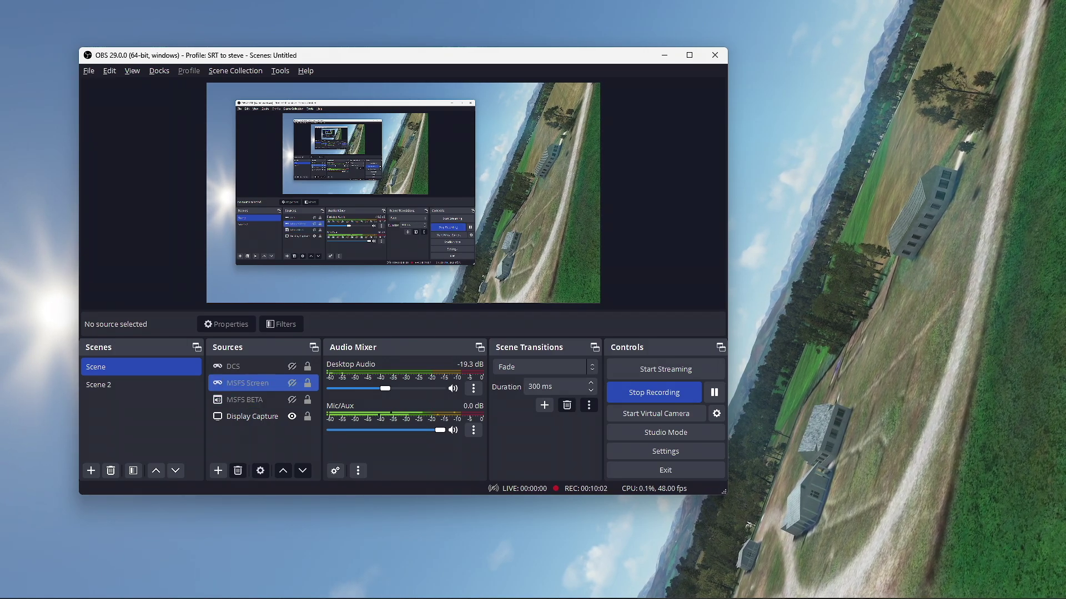